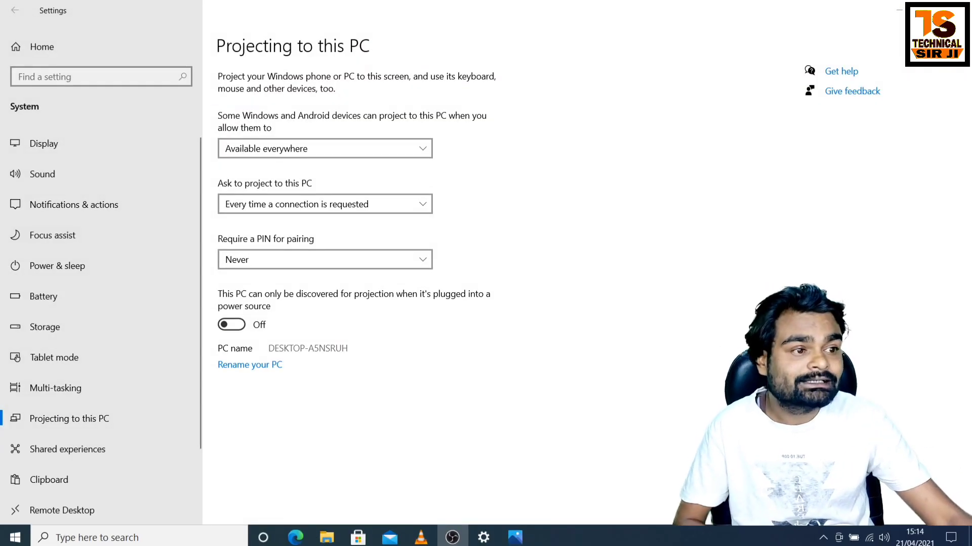
key("alt+F4")
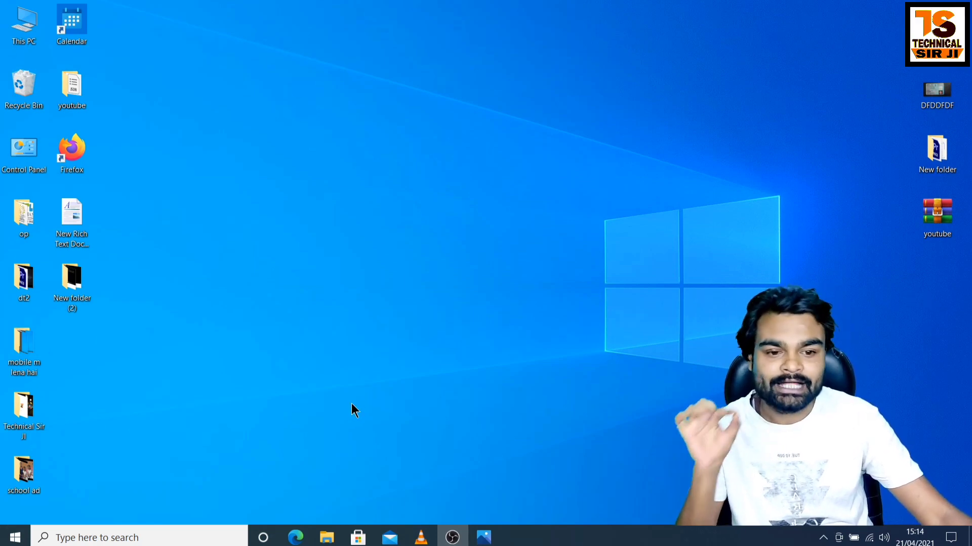
left_click(14, 539)
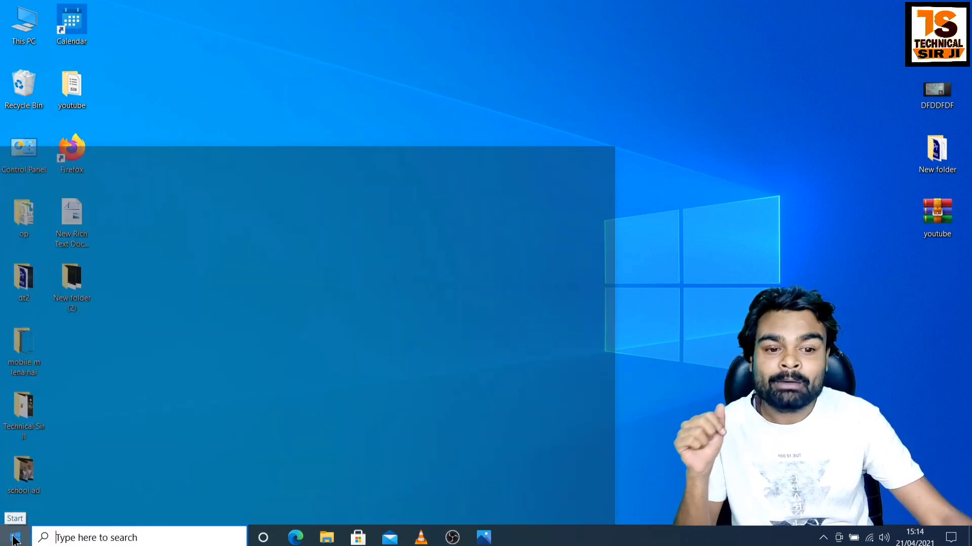
left_click(16, 486)
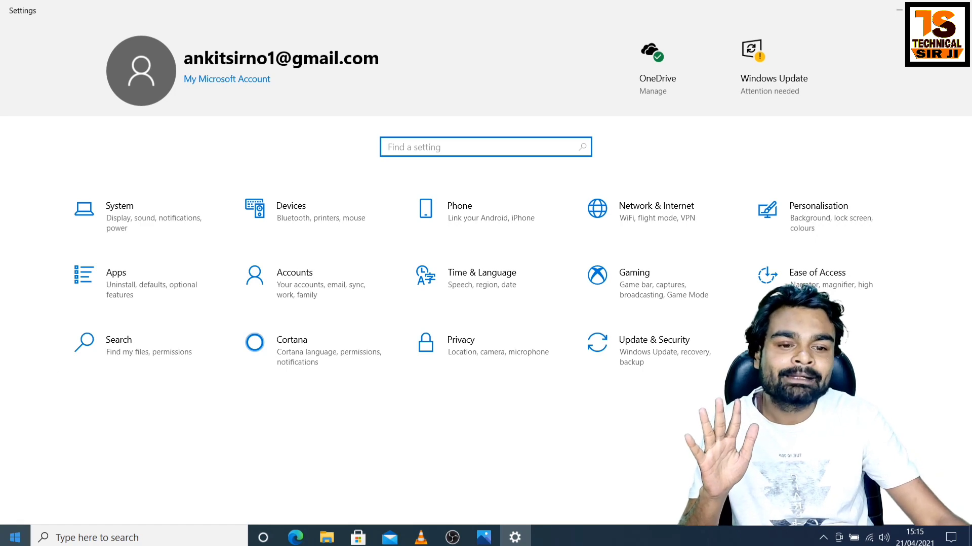
left_click(14, 537)
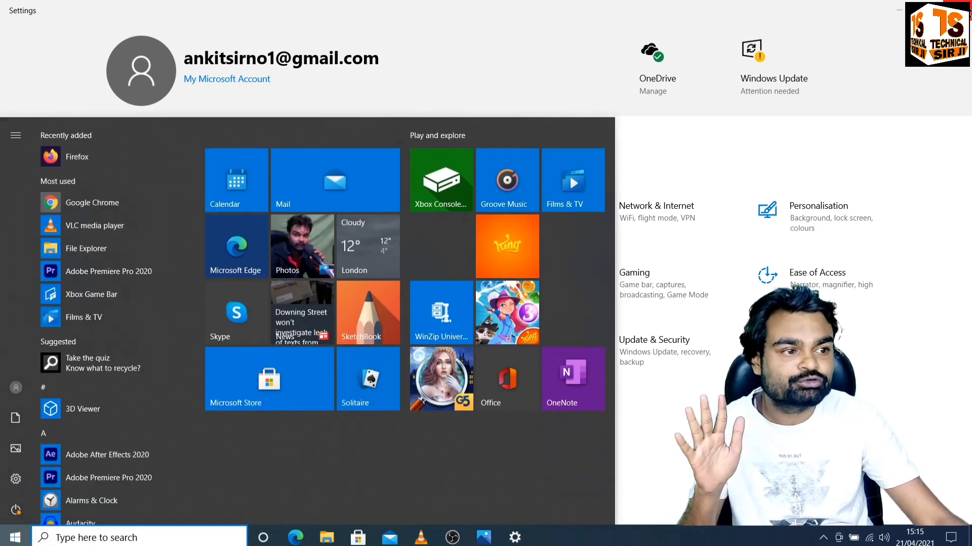
key("alt+F4")
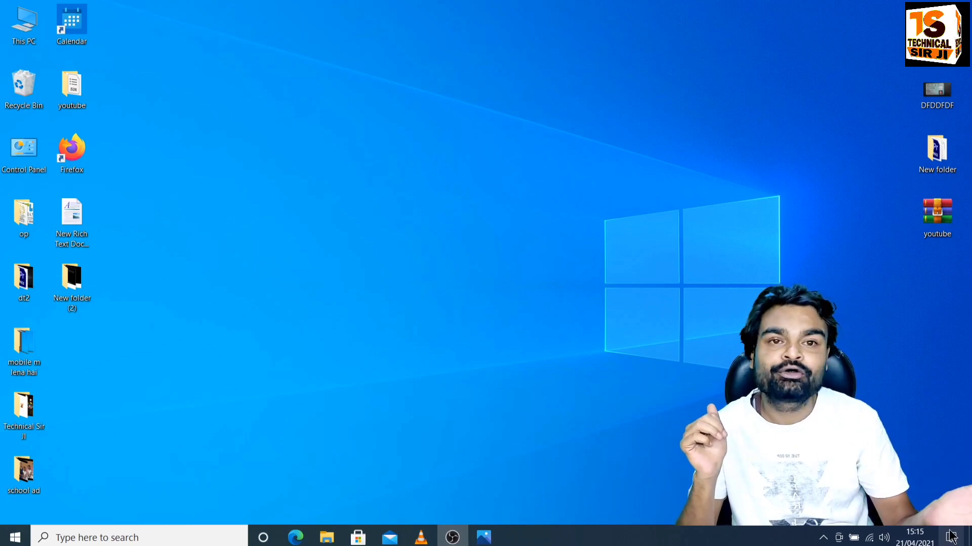
Review the Projecting to this PC options in the System settings, and close Settings.
left_click(951, 536)
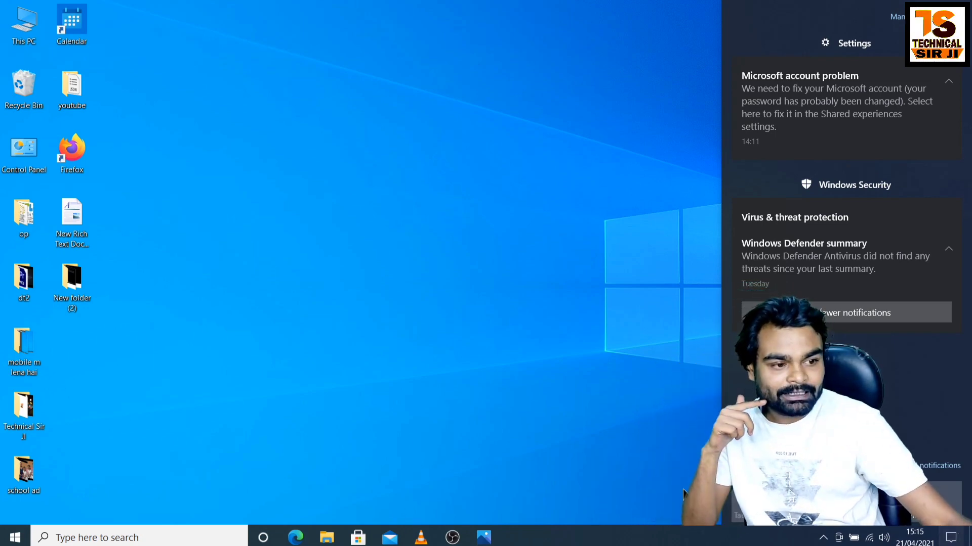
left_click(960, 481)
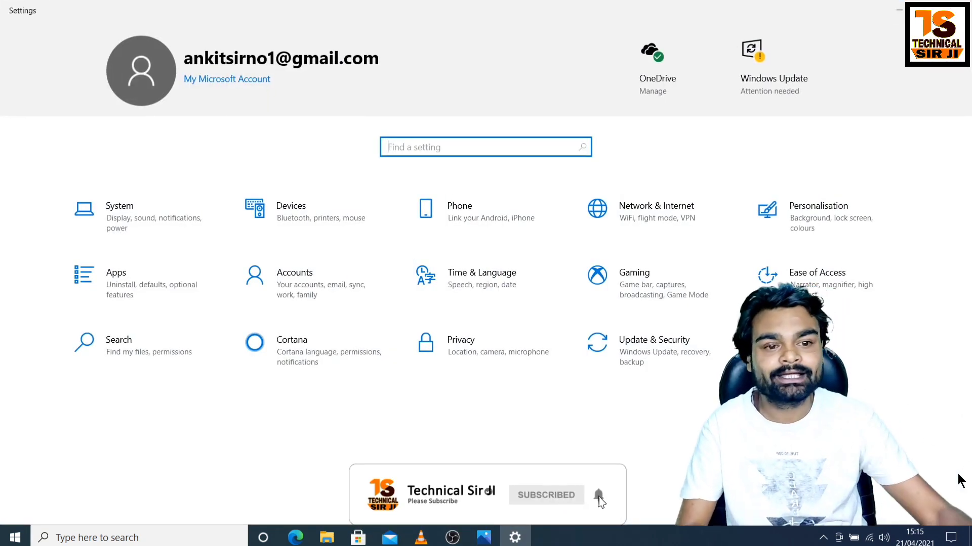
left_click(120, 210)
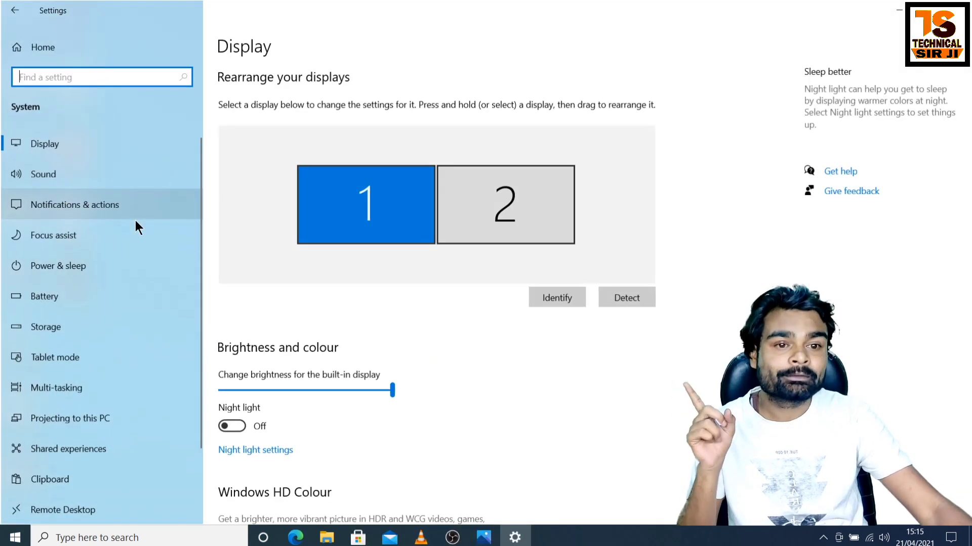
left_click(75, 418)
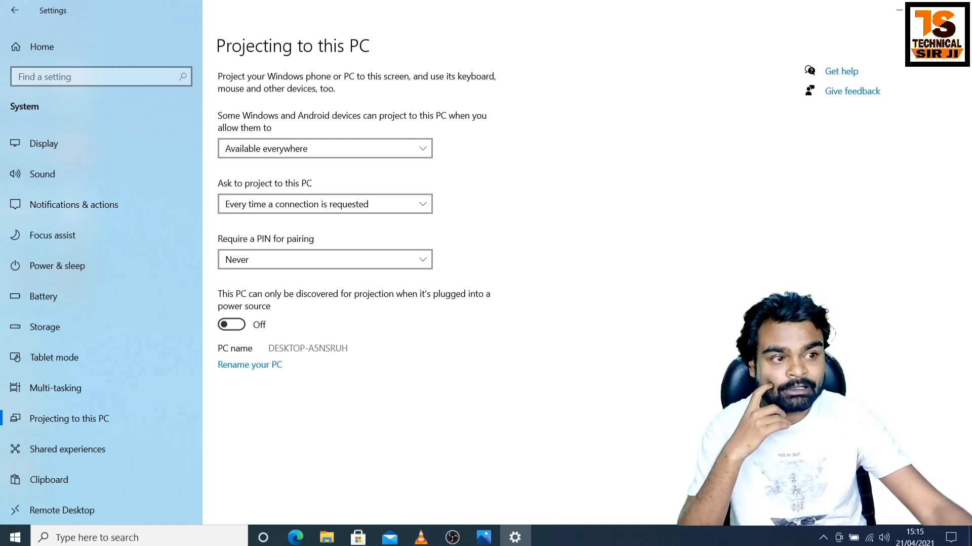
left_click(960, 8)
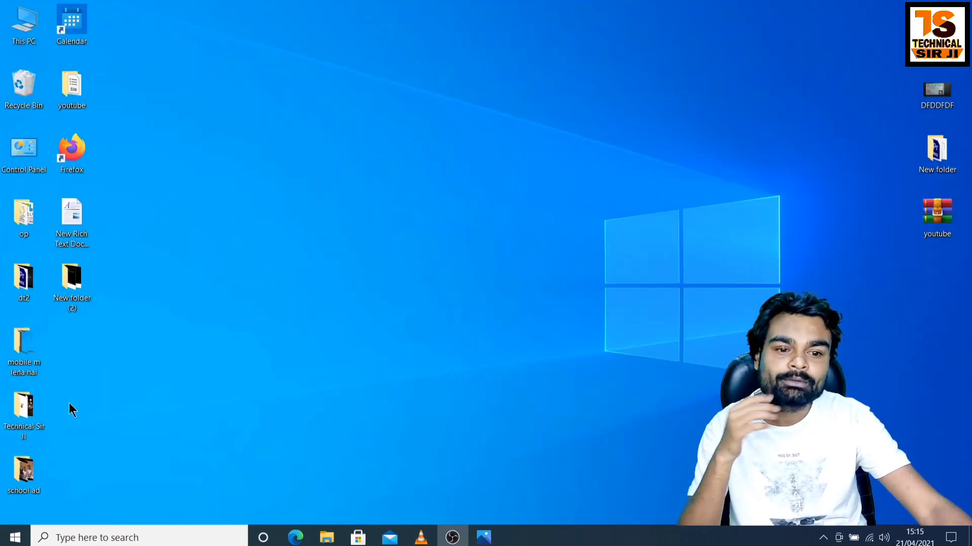
left_click(15, 538)
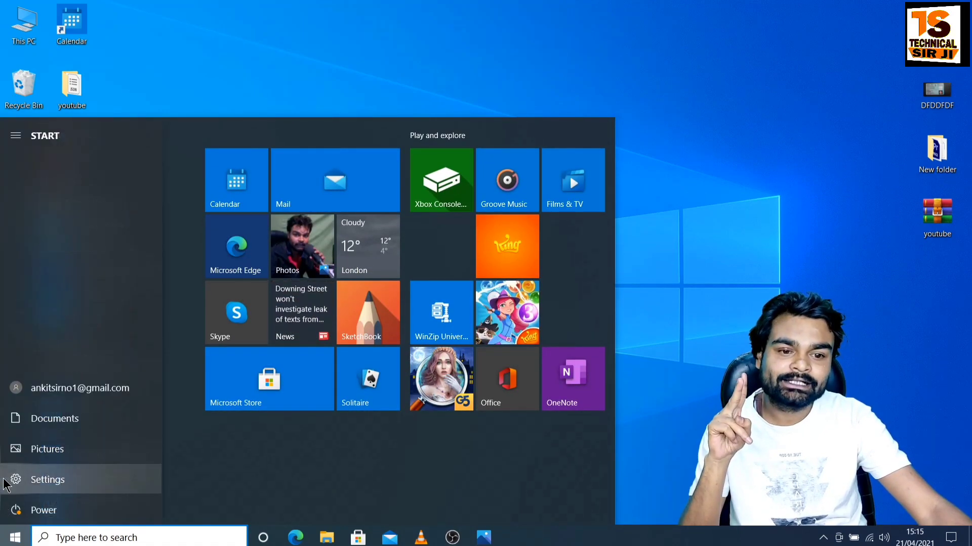
left_click(30, 480)
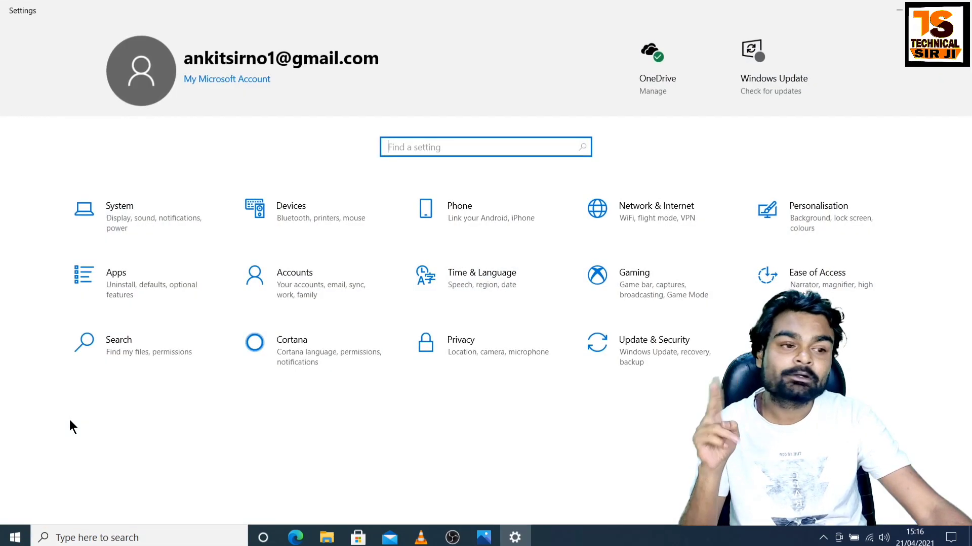
key("alt+F4")
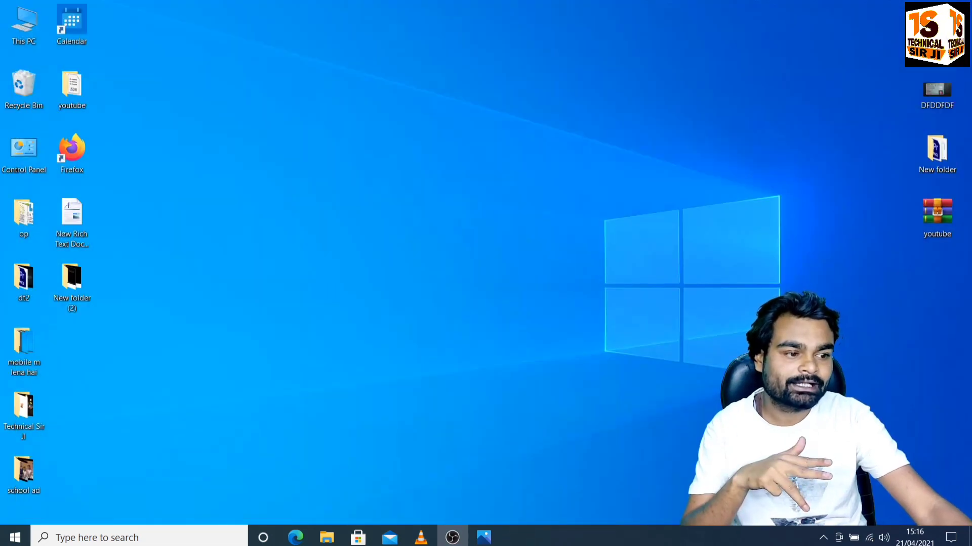
Open the Apps & features page in Windows Settings.
left_click(951, 537)
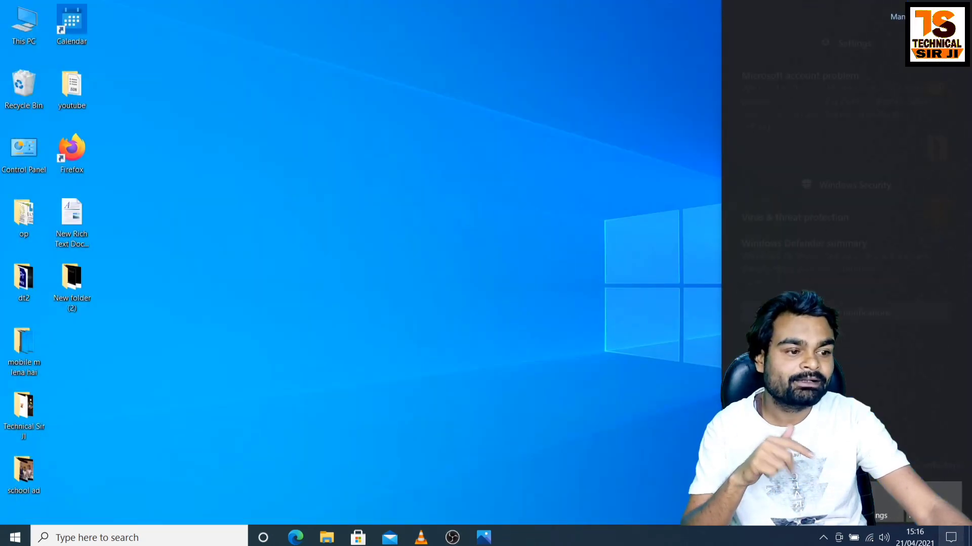
left_click(878, 497)
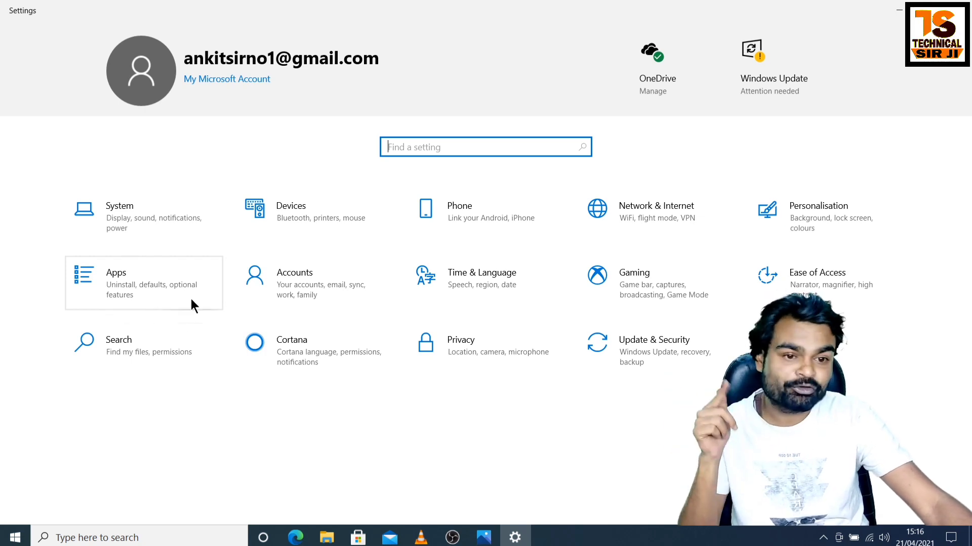
left_click(139, 269)
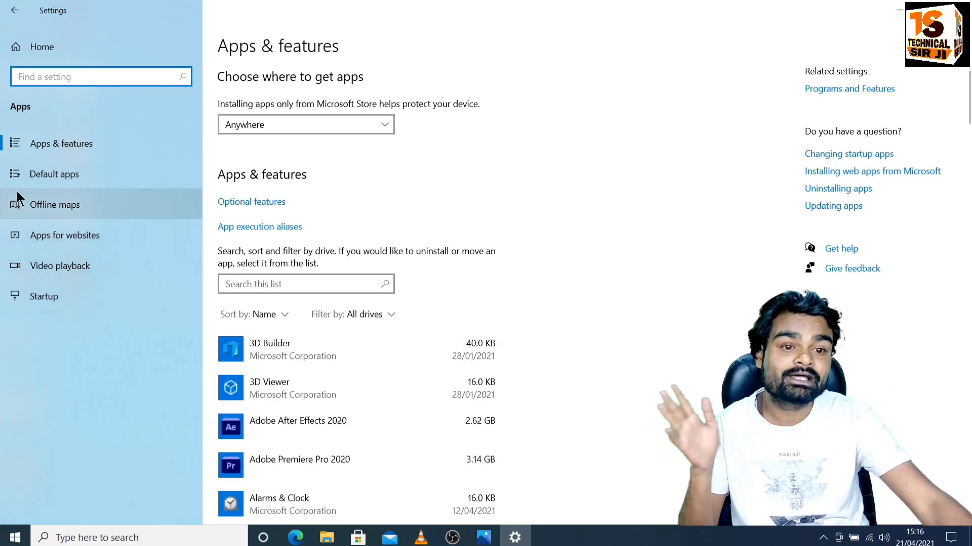
left_click(69, 143)
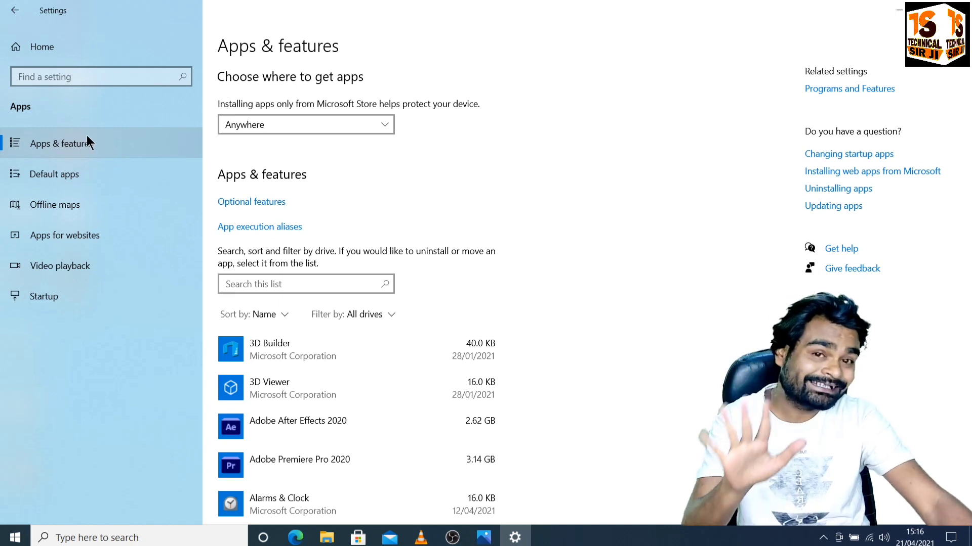
left_click(61, 204)
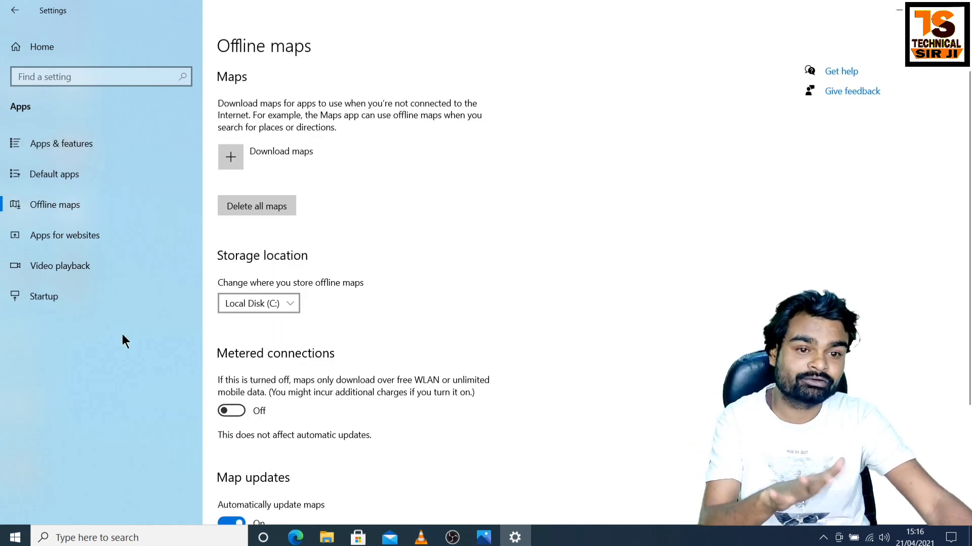
left_click(80, 239)
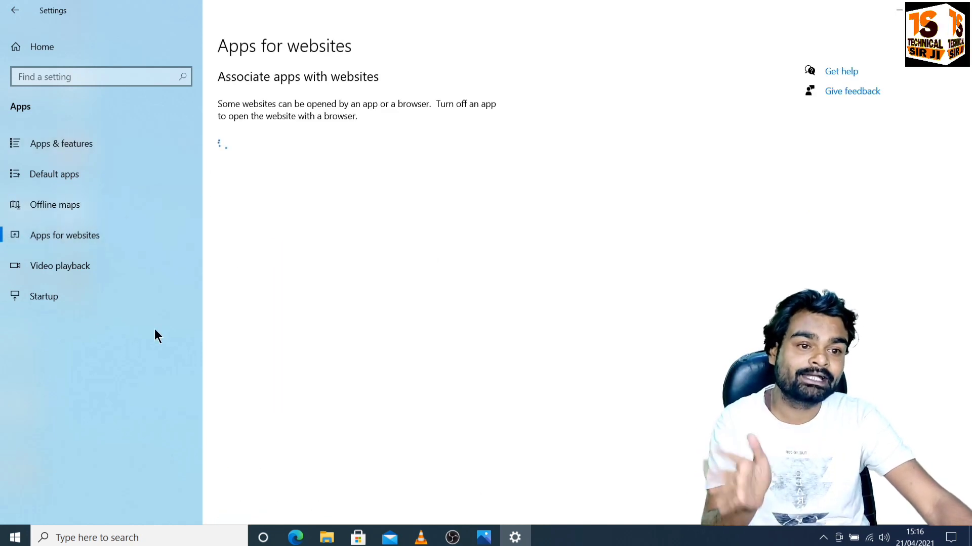
left_click(46, 144)
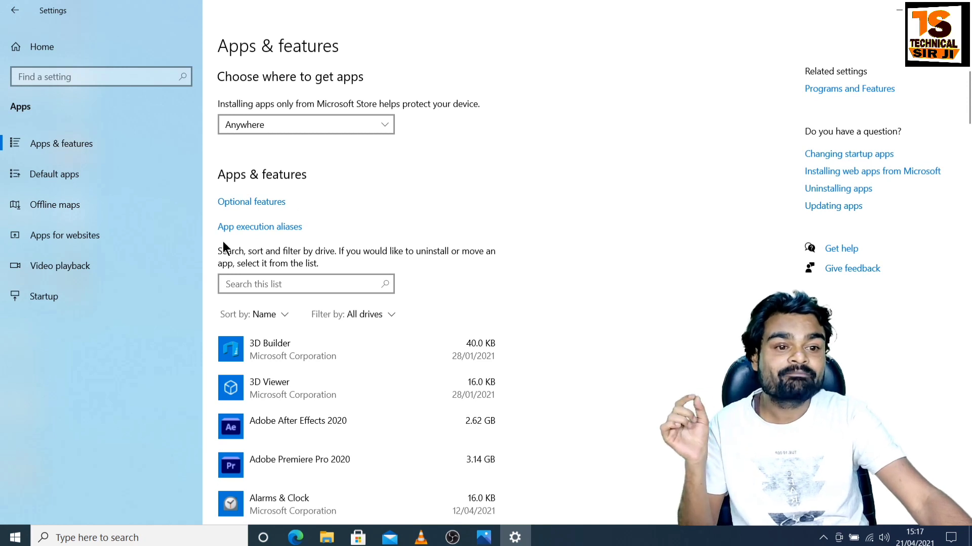
Open the list of optional features that can be added to Windows.
left_click(263, 204)
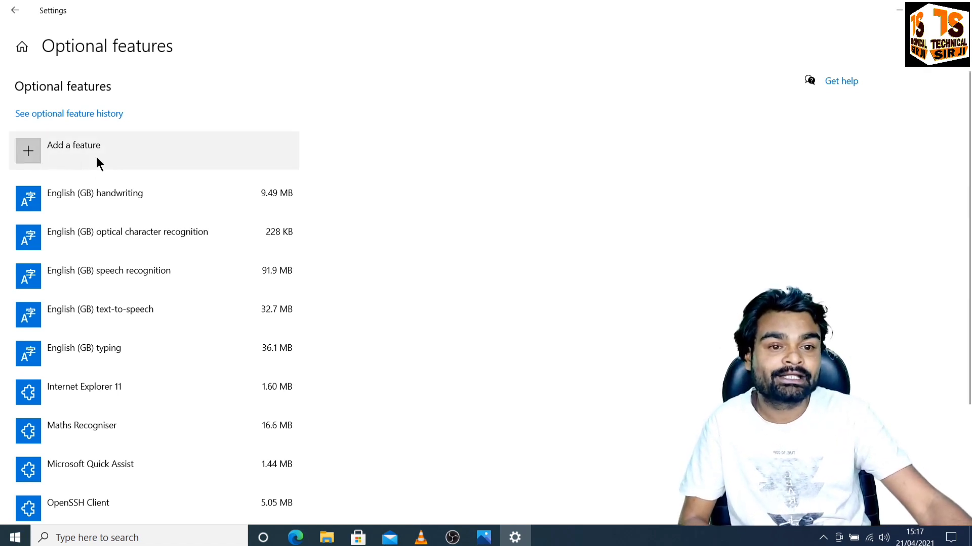
left_click(41, 147)
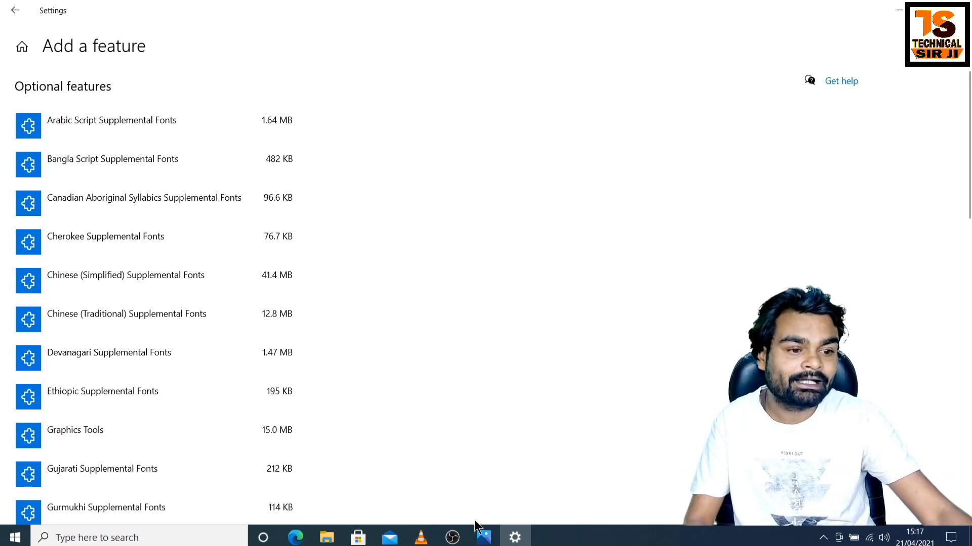
Switch to Photos and go through images 1.png to 4.png on adding the Wireless Display optional feature.
left_click(483, 536)
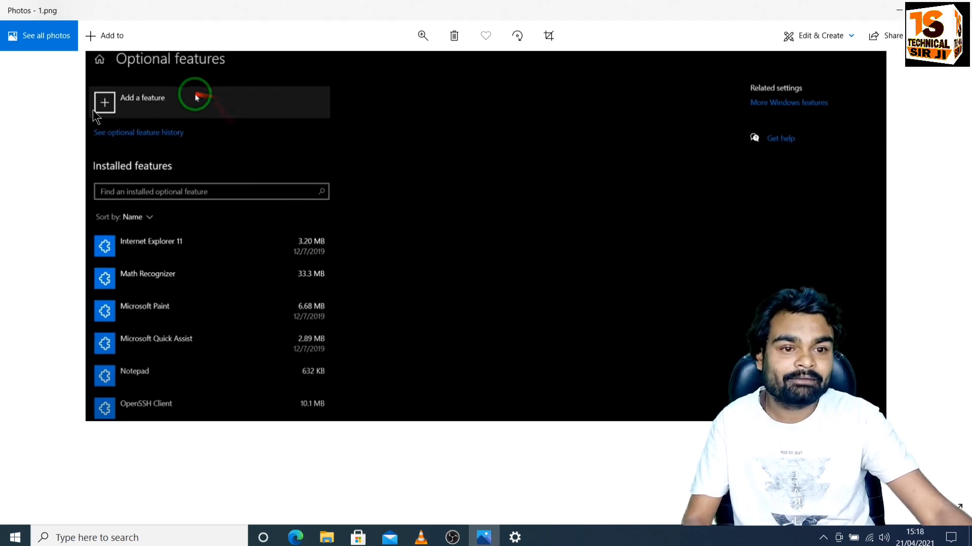
left_click(944, 278)
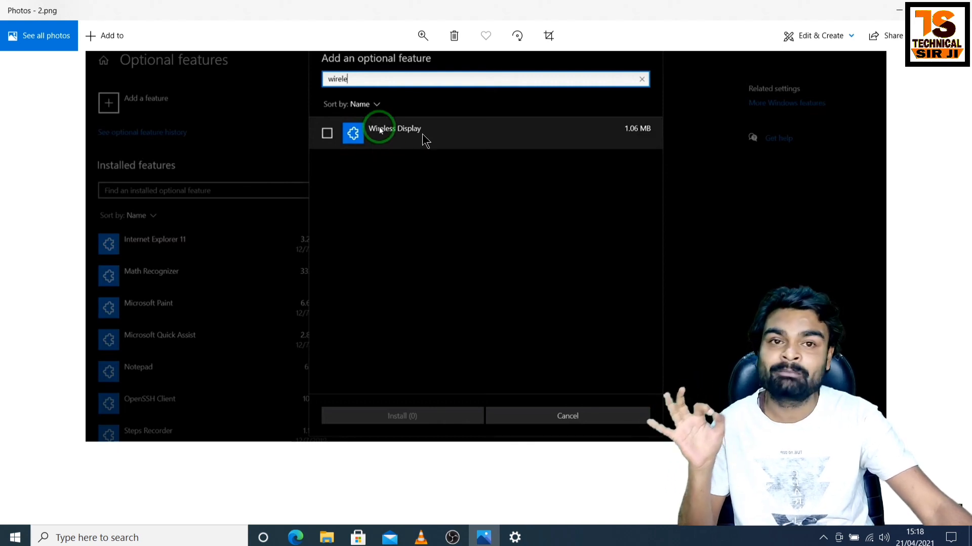
left_click(941, 277)
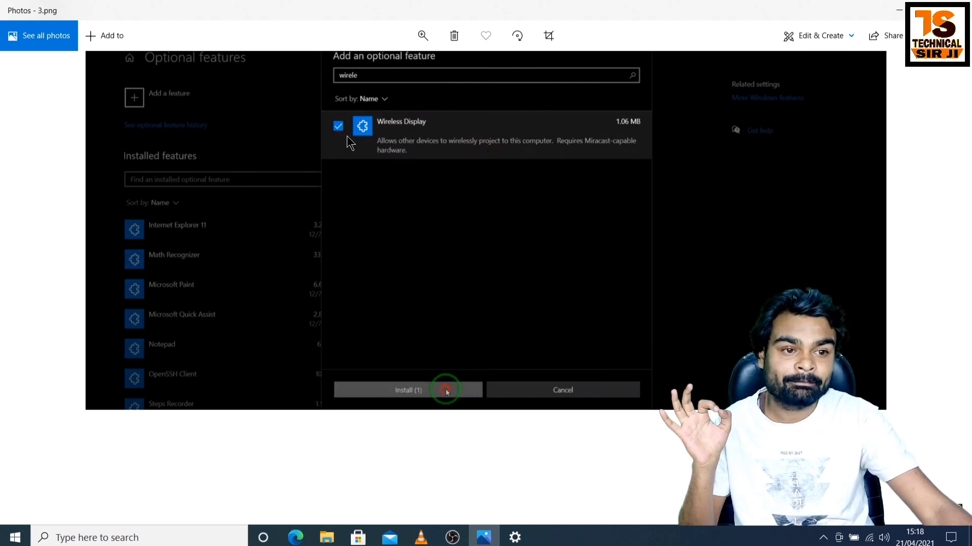
left_click(31, 277)
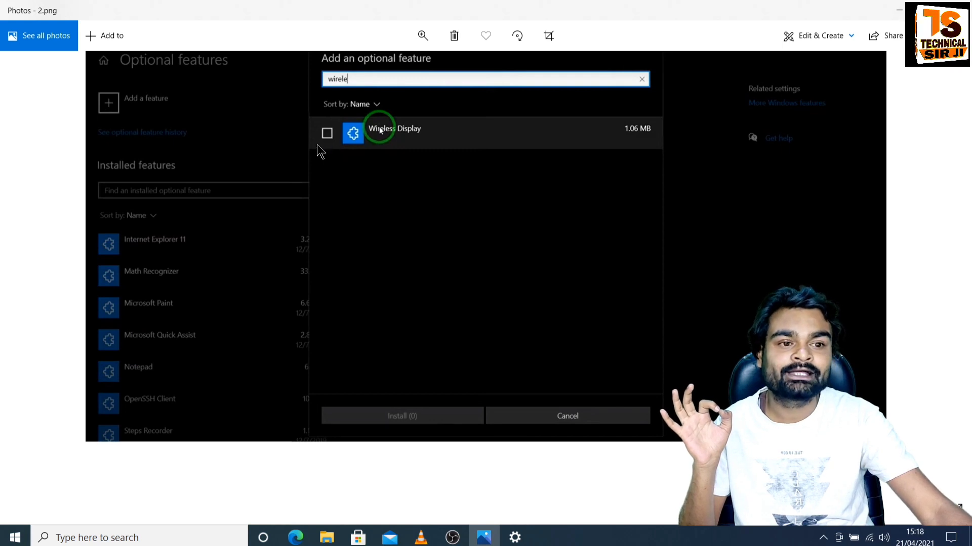
left_click(941, 277)
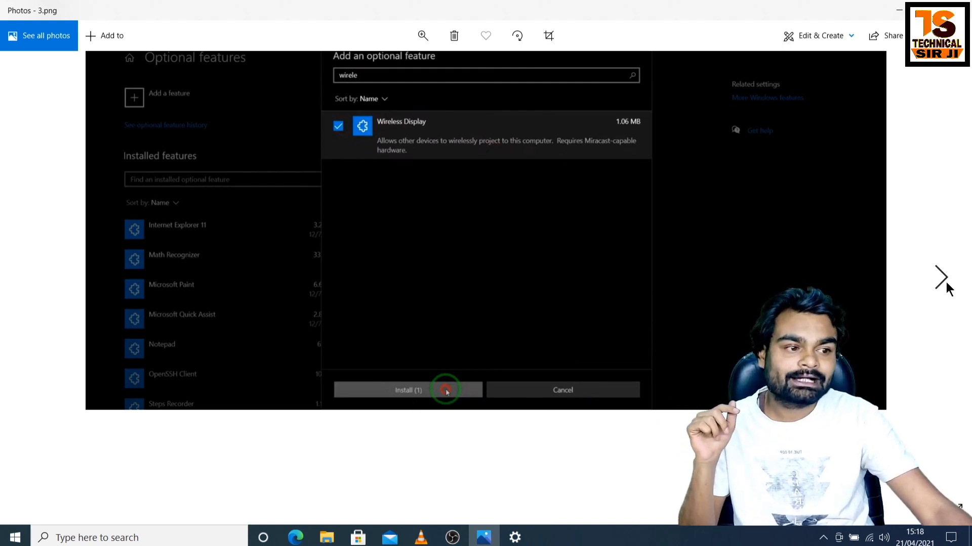
left_click(941, 278)
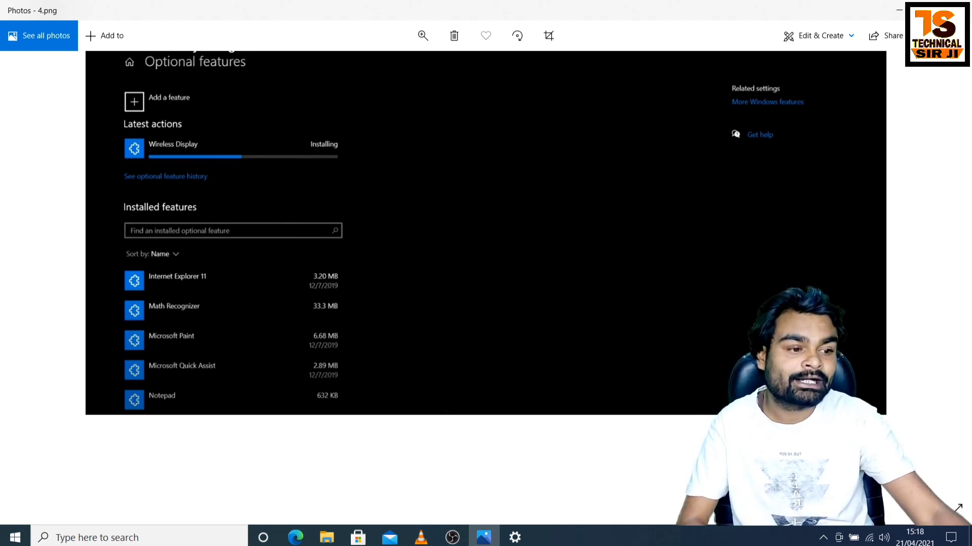
Check the current Wi-Fi connection, and close the Photos and Settings windows.
left_click(870, 542)
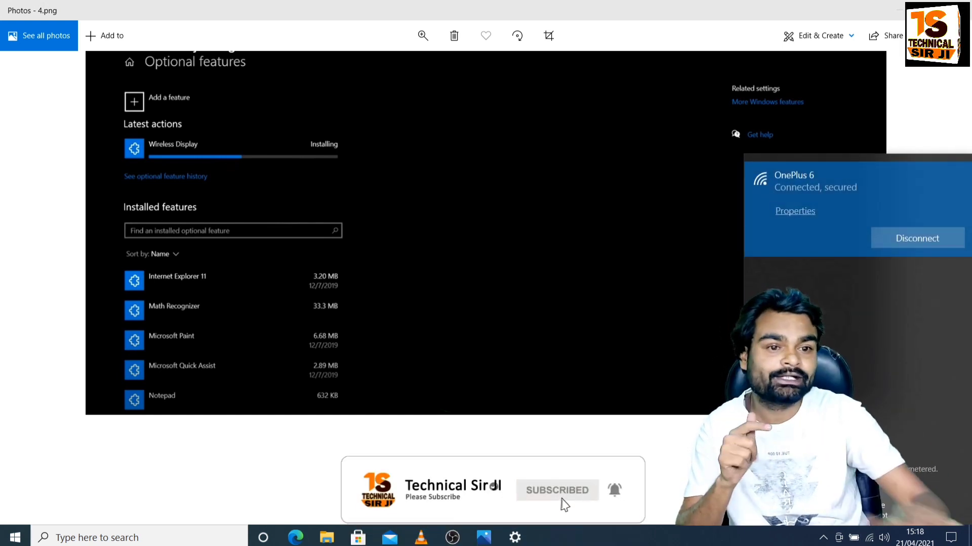
left_click(162, 155)
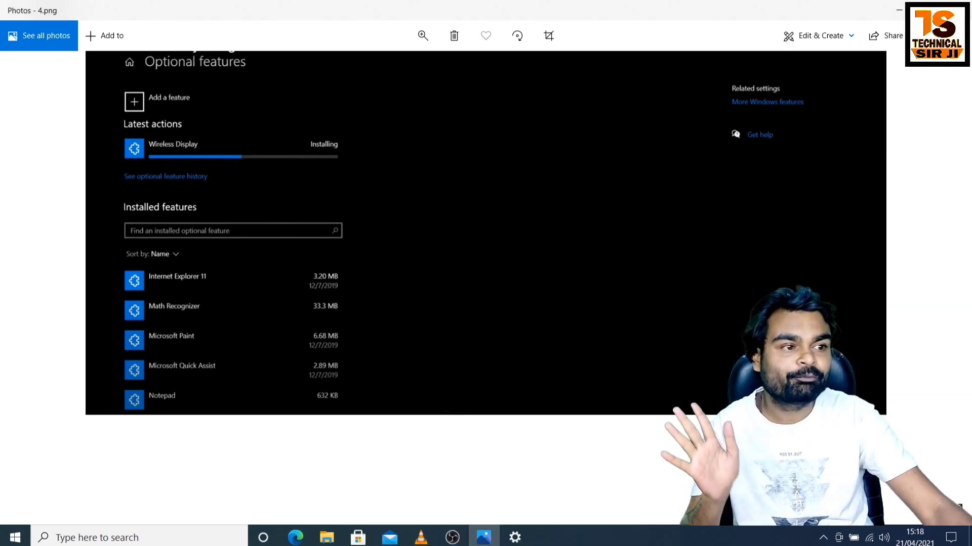
left_click(968, 18)
left_click(968, 18)
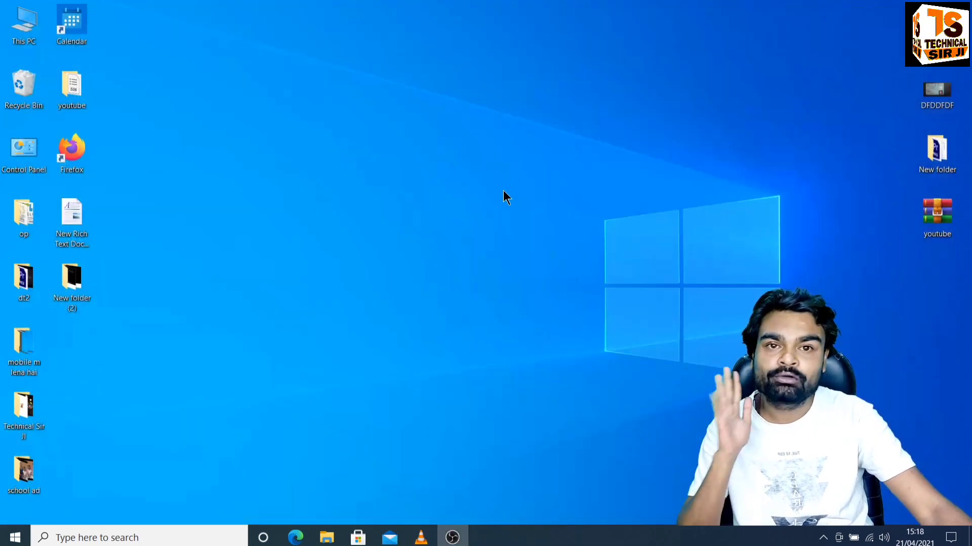
Reopen Windows Settings and go to the Projecting to this PC page of the System settings.
left_click(15, 538)
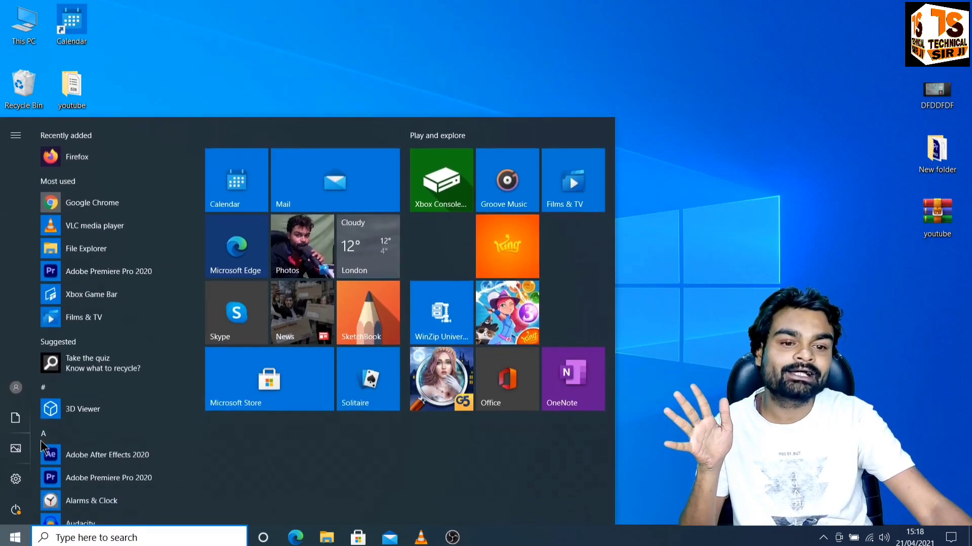
left_click(20, 480)
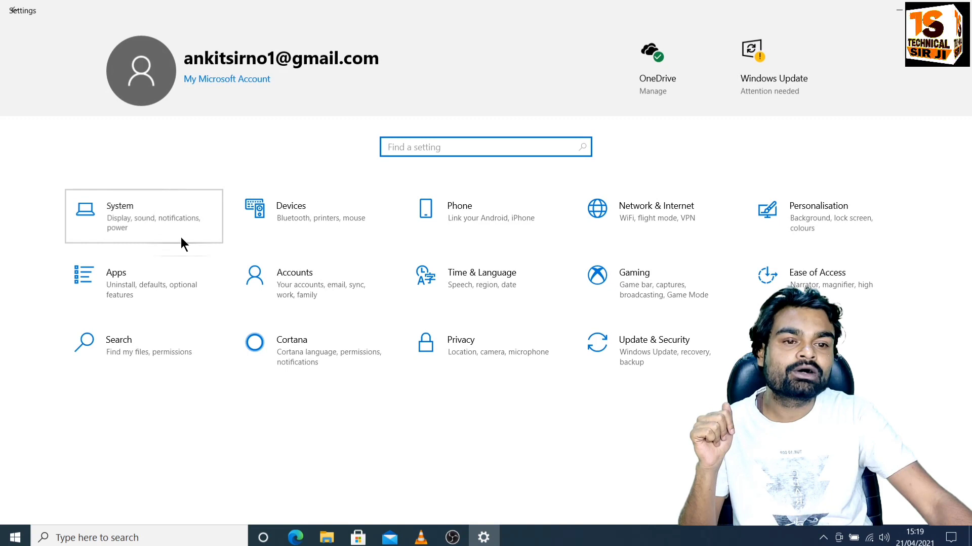
left_click(180, 235)
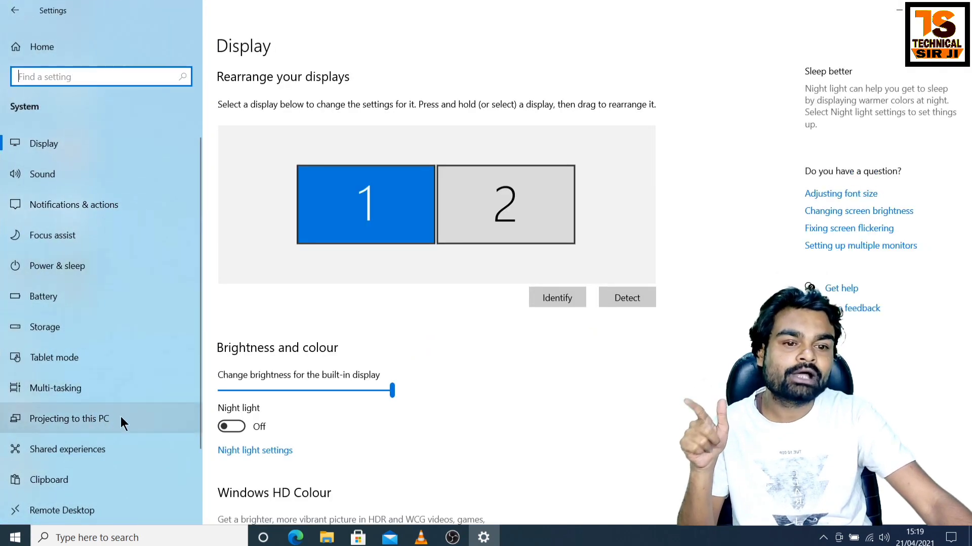
left_click(71, 420)
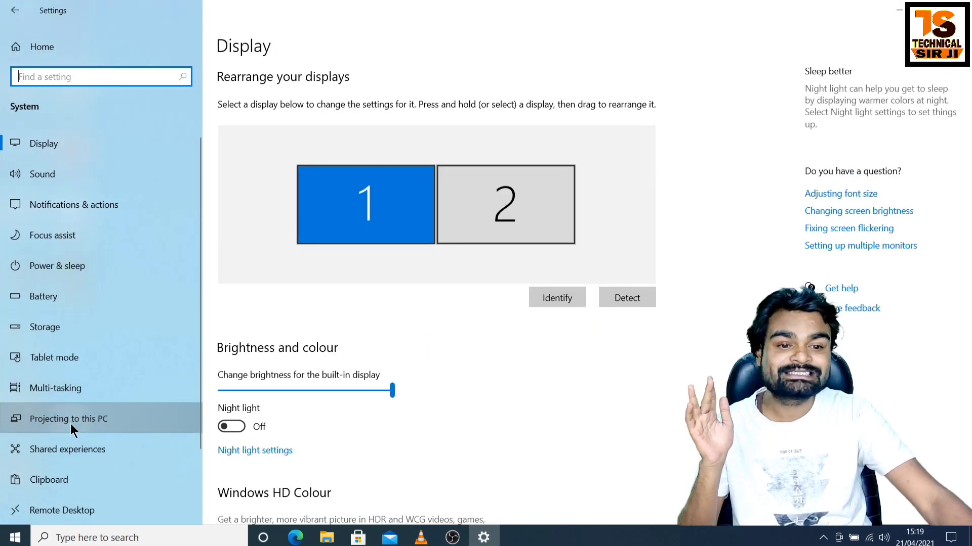